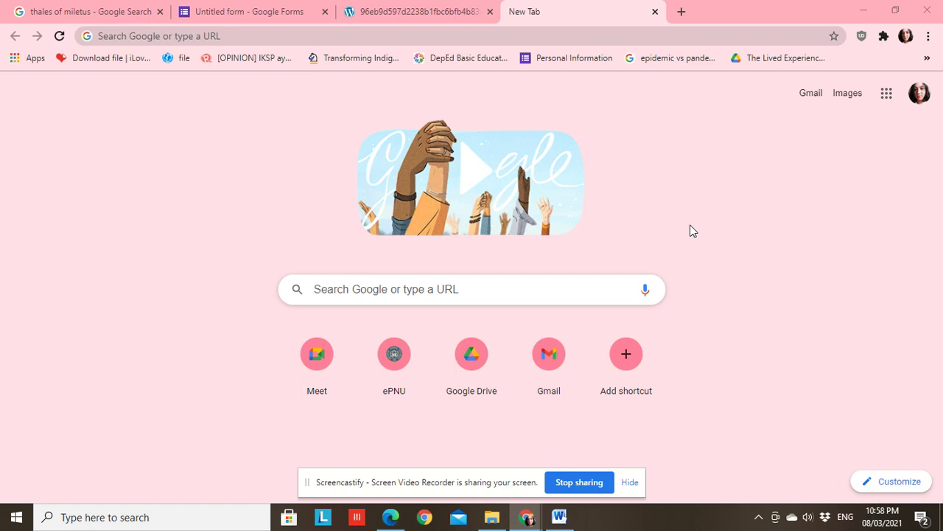
- Open Google Forms from the list of Google apps
{"action": "left_click", "coordinate": [883, 100]}
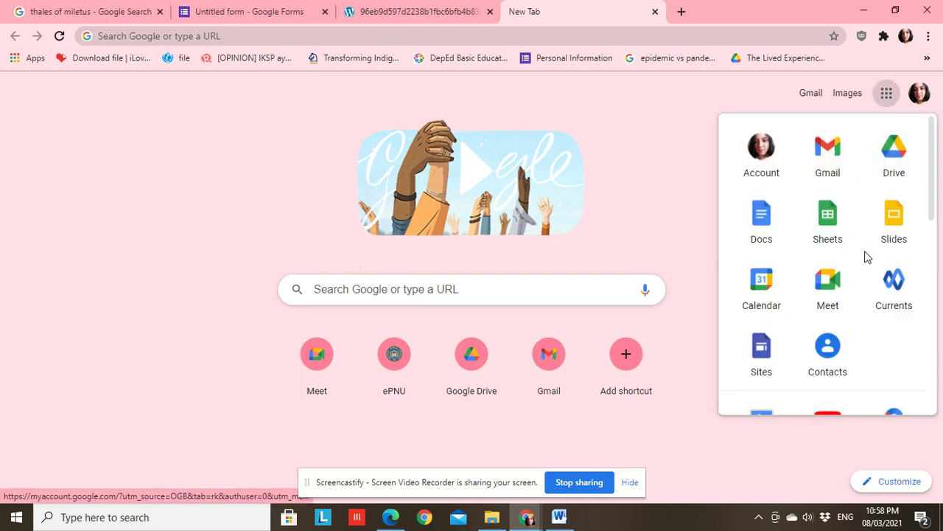
{"action": "scroll", "coordinate": [866, 257], "scroll_direction": "down", "scroll_amount": 5}
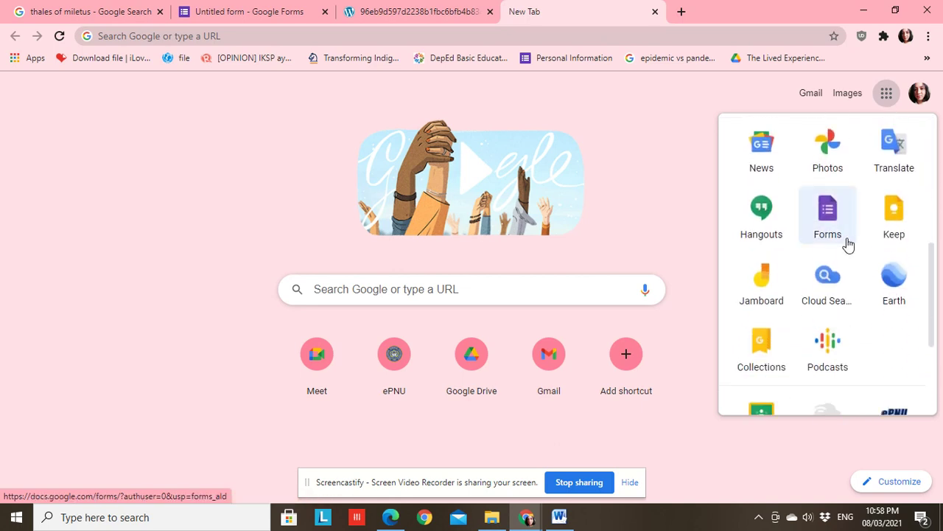
{"action": "left_click", "coordinate": [838, 233]}
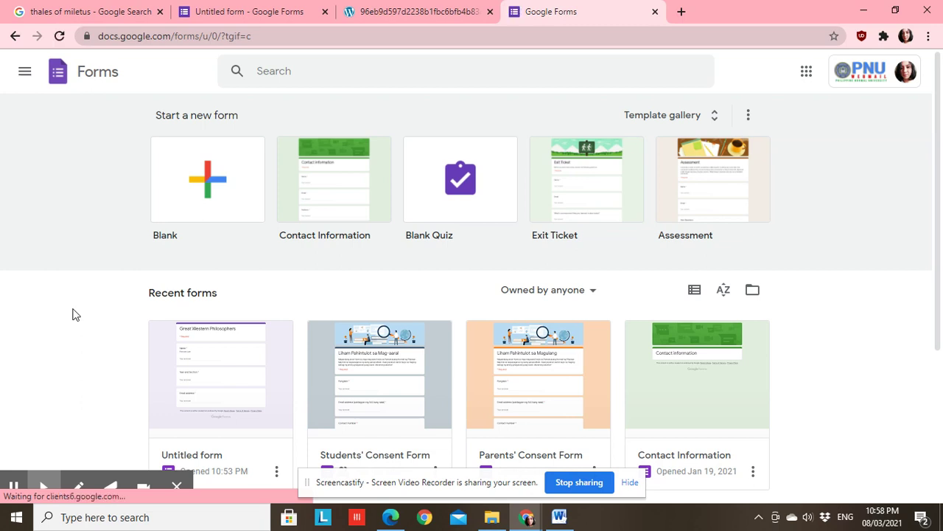
- Browse the recent forms, filtering them by "Owned by me" and by "Not owned by me"
{"action": "scroll", "coordinate": [72, 314], "scroll_direction": "down", "scroll_amount": 1}
{"action": "scroll", "coordinate": [72, 314], "scroll_direction": "up", "scroll_amount": 1}
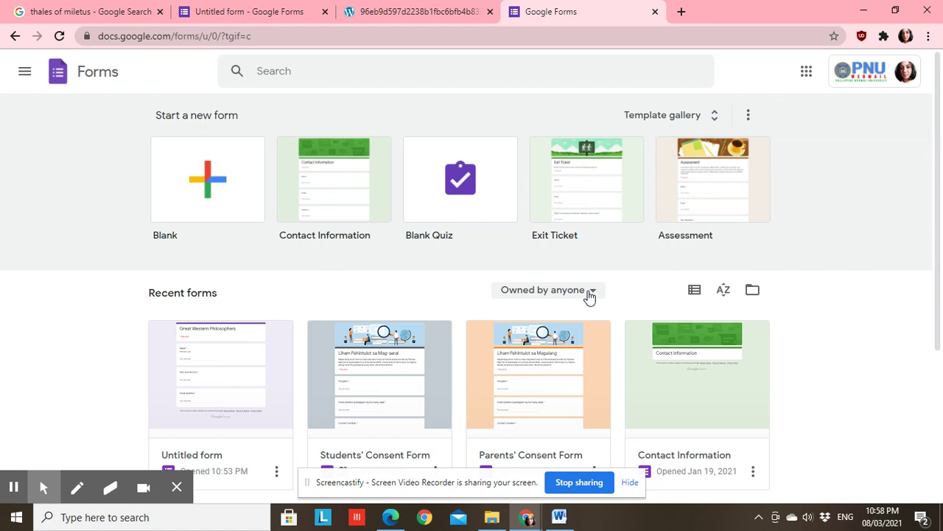
{"action": "left_click", "coordinate": [589, 291]}
{"action": "left_click", "coordinate": [554, 341]}
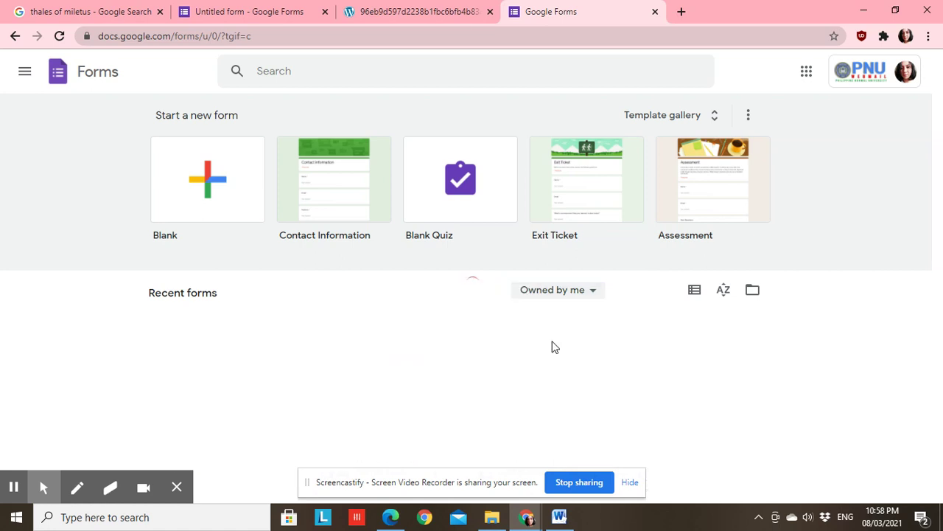
{"action": "scroll", "coordinate": [505, 336], "scroll_direction": "down", "scroll_amount": 1}
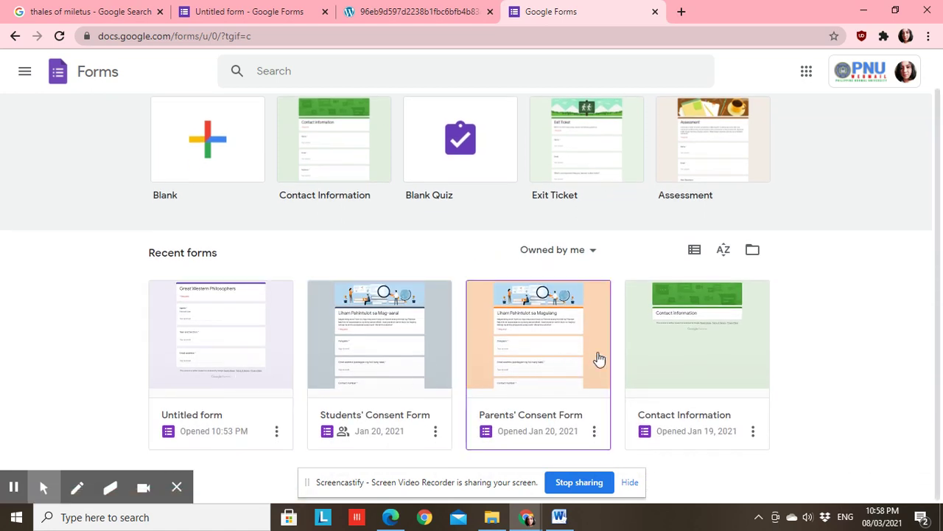
{"action": "left_click", "coordinate": [579, 256]}
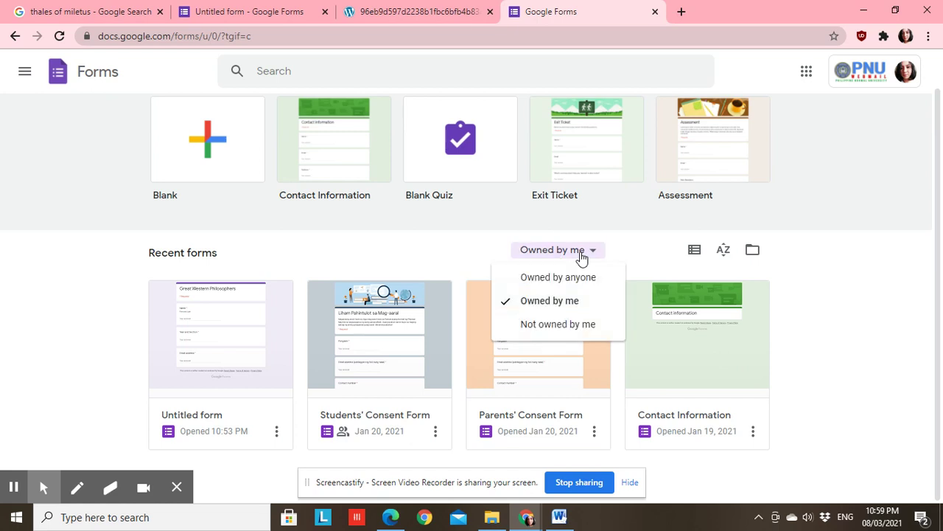
{"action": "left_click", "coordinate": [554, 327]}
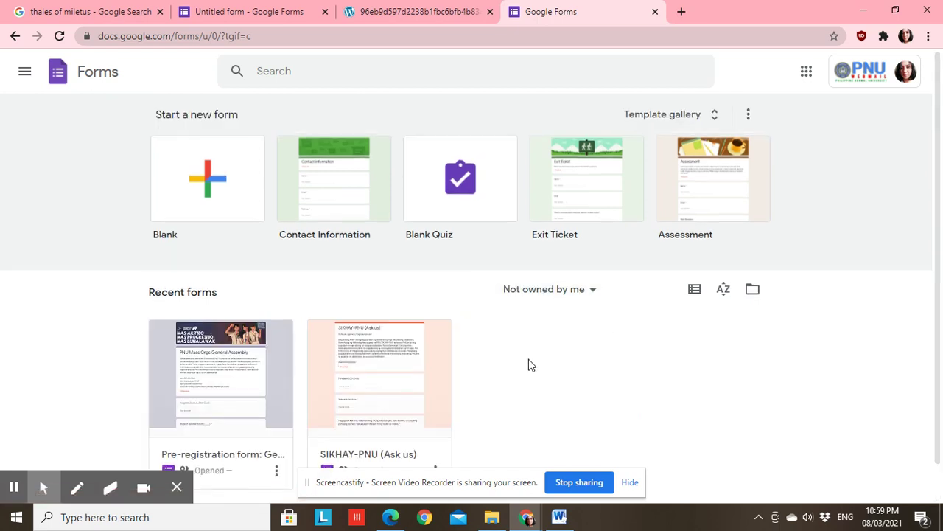
{"action": "scroll", "coordinate": [392, 338], "scroll_direction": "down", "scroll_amount": 1}
{"action": "scroll", "coordinate": [587, 366], "scroll_direction": "up", "scroll_amount": 1}
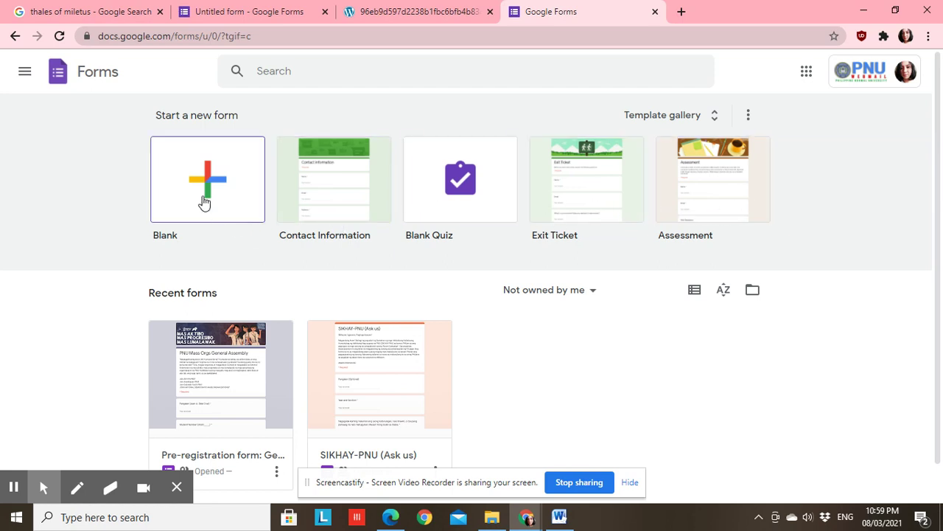
- Create a blank form and name its file "Great Western Philosophers"
{"action": "left_click", "coordinate": [204, 202]}
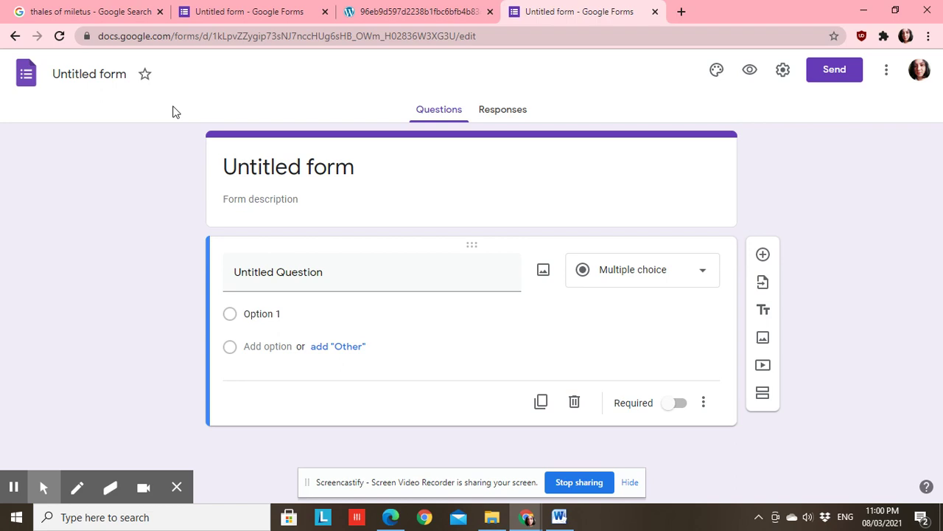
{"action": "left_click", "coordinate": [102, 78]}
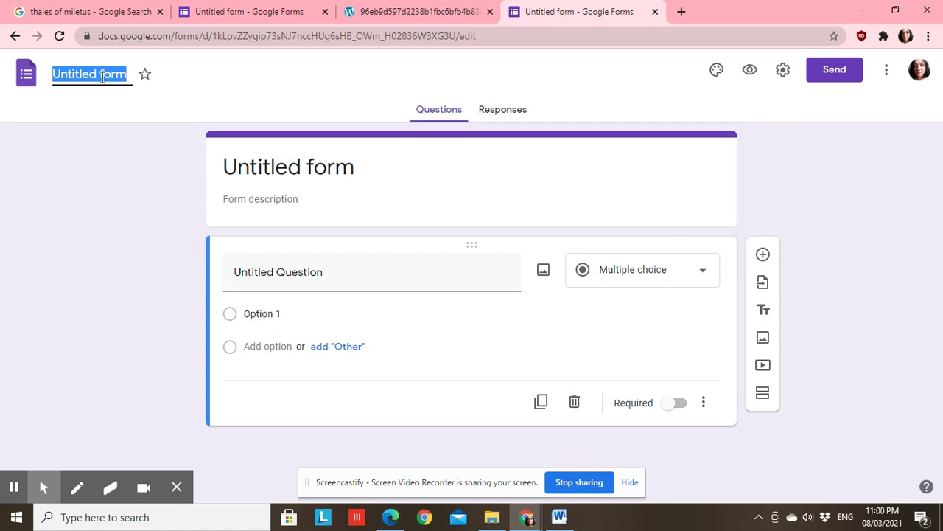
{"action": "type", "text": "G"}
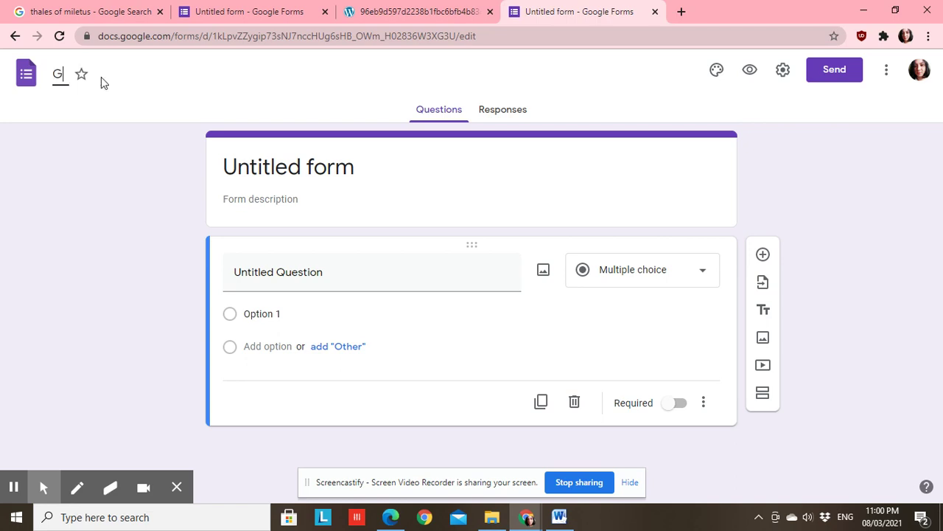
{"action": "type", "text": "reat Wester"}
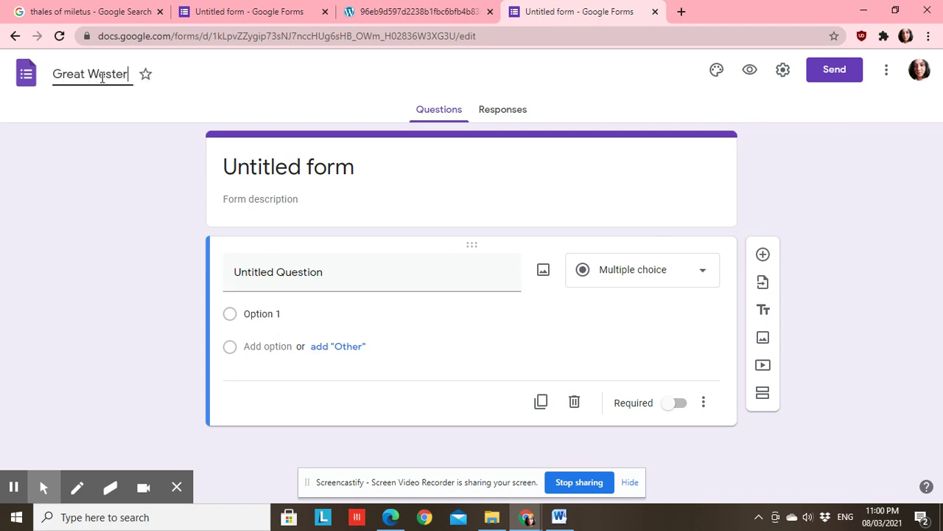
{"action": "type", "text": "n Philospher"}
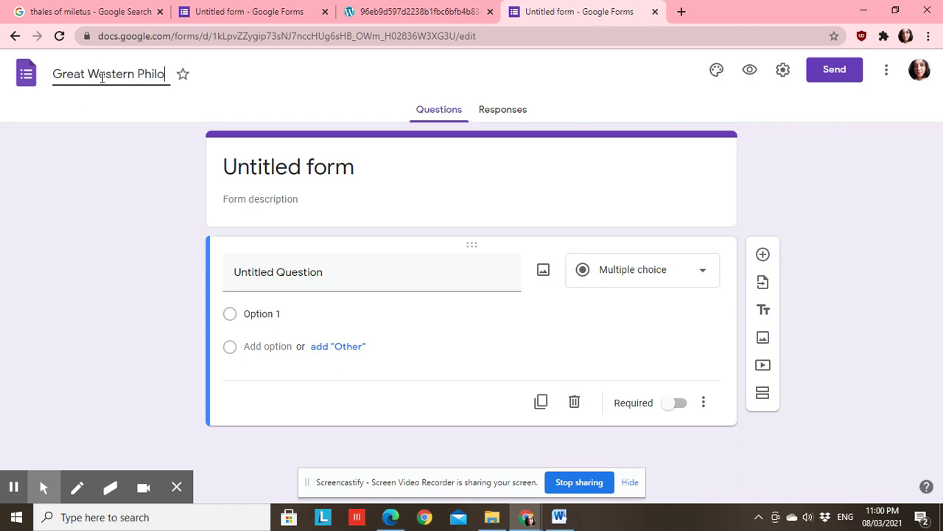
{"action": "key", "text": "BackSpace"}
{"action": "key", "text": "BackSpace"}
{"action": "key", "text": "BackSpace"}
{"action": "key", "text": "BackSpace"}
{"action": "type", "text": "ophers"}
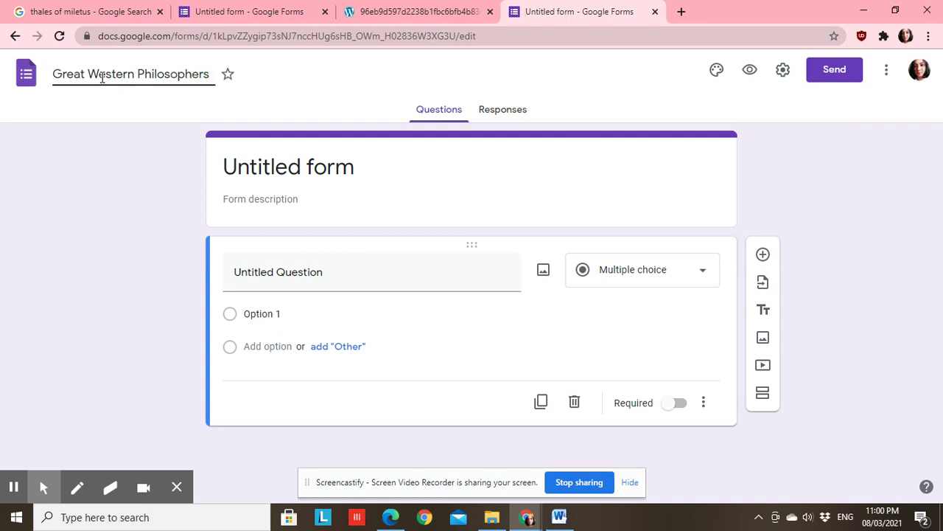
- Carry the file name over as the form's title and add the description "This is an asynchronous instructional material."
{"action": "left_click", "coordinate": [282, 179]}
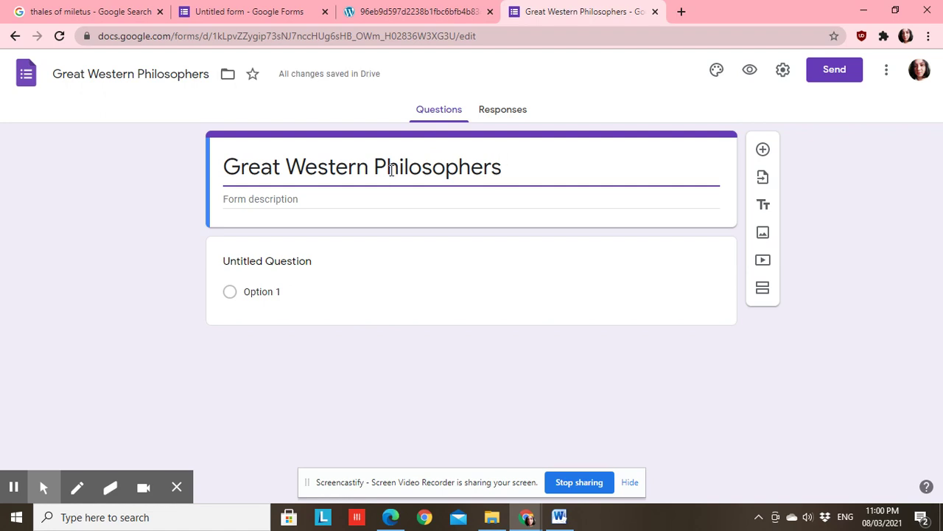
{"action": "left_click", "coordinate": [245, 204]}
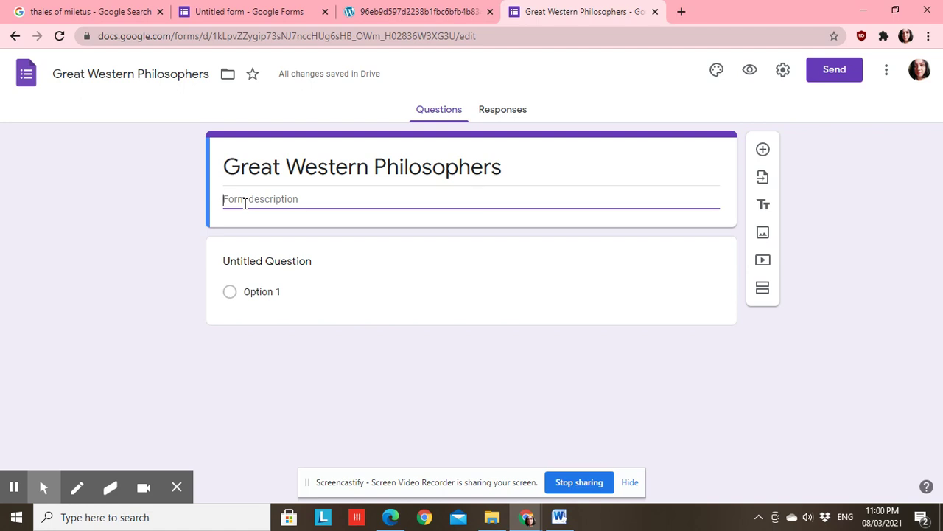
{"action": "type", "text": "This is an asynchronous instructional material."}
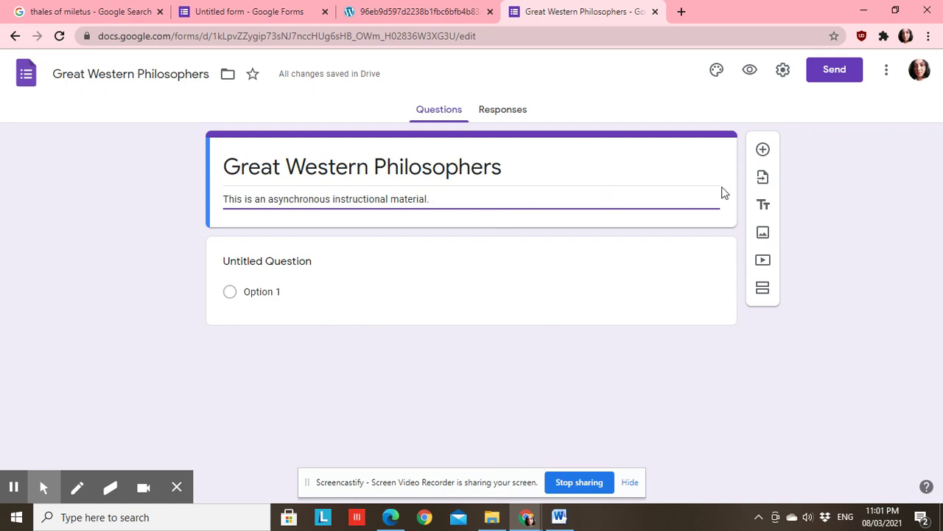
- Turn the untitled question into a required short-answer question titled "Name"
{"action": "left_click", "coordinate": [291, 262]}
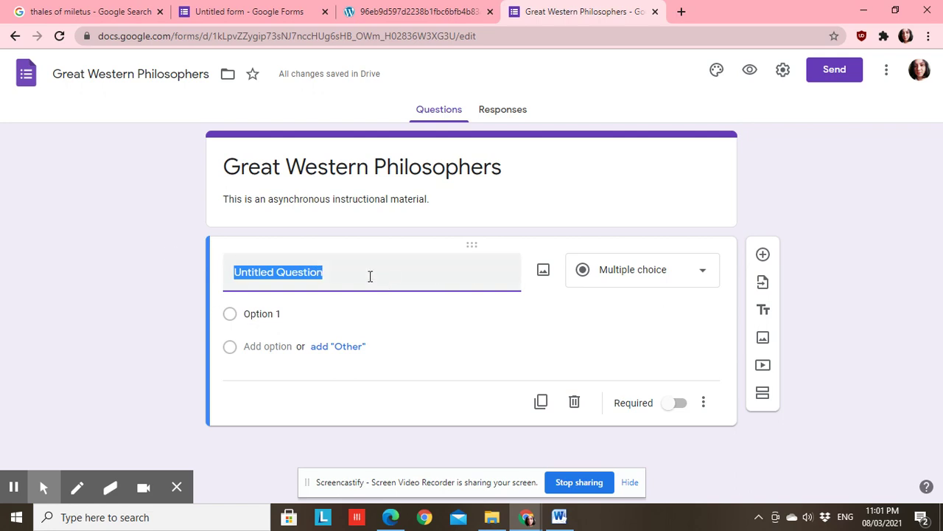
{"action": "type", "text": "Name"}
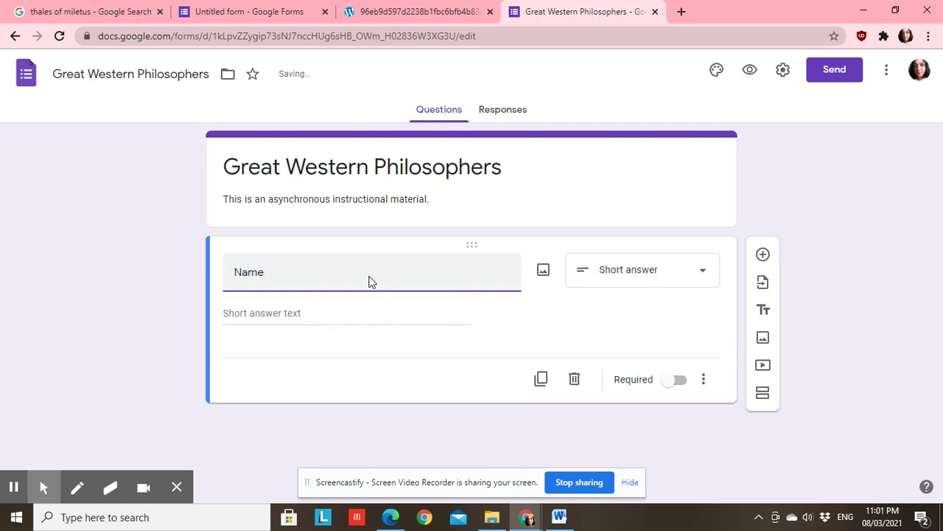
{"action": "left_click", "coordinate": [702, 279]}
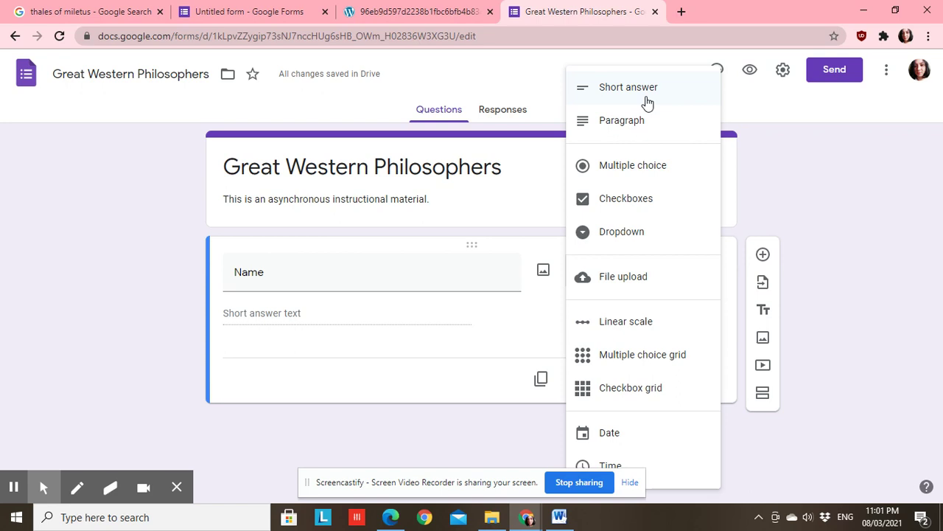
{"action": "double_click", "coordinate": [362, 281]}
{"action": "left_click", "coordinate": [363, 280]}
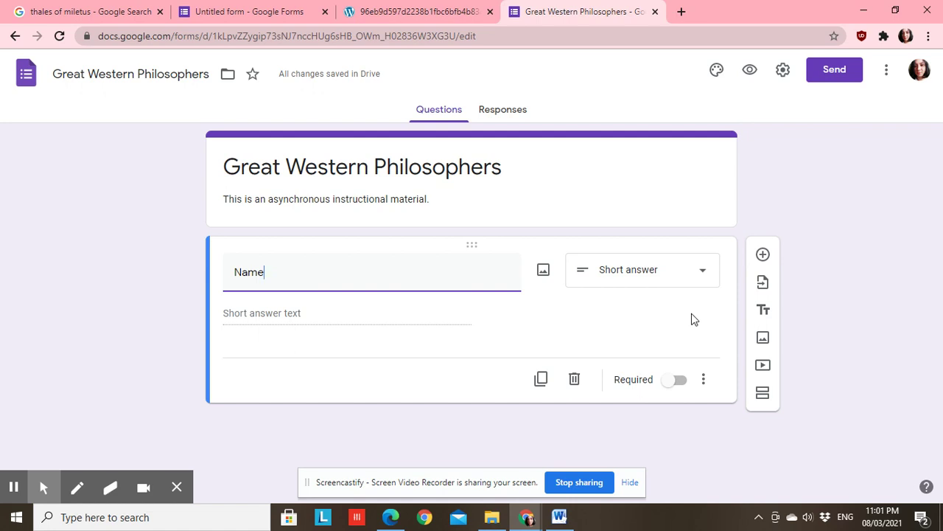
{"action": "left_click", "coordinate": [678, 381]}
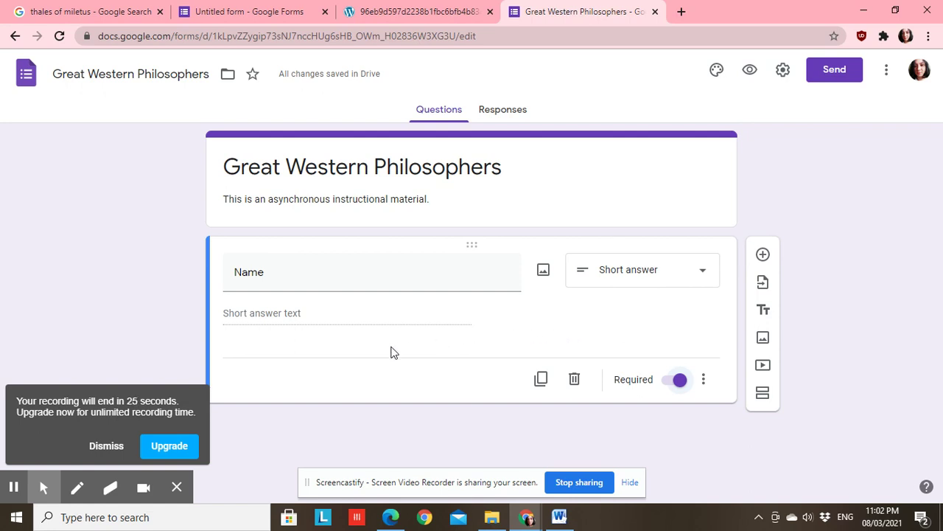
{"action": "left_click", "coordinate": [102, 445]}
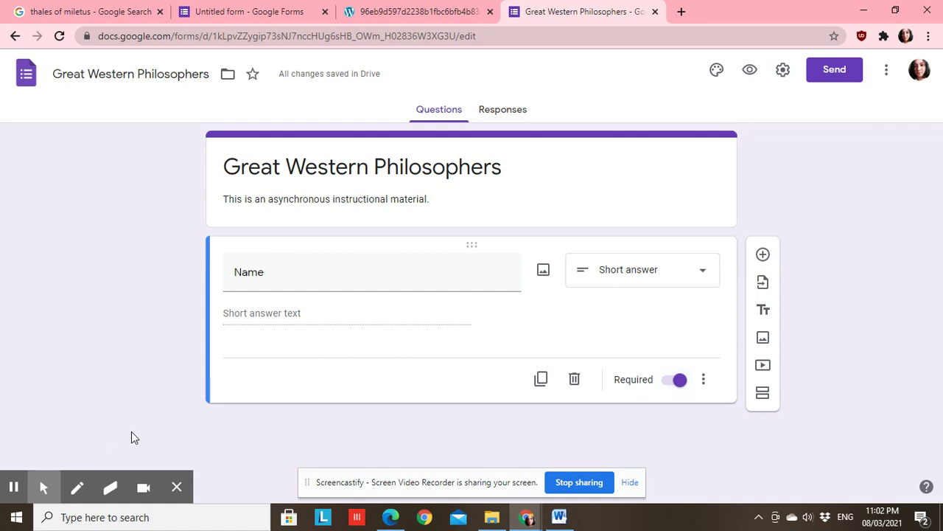